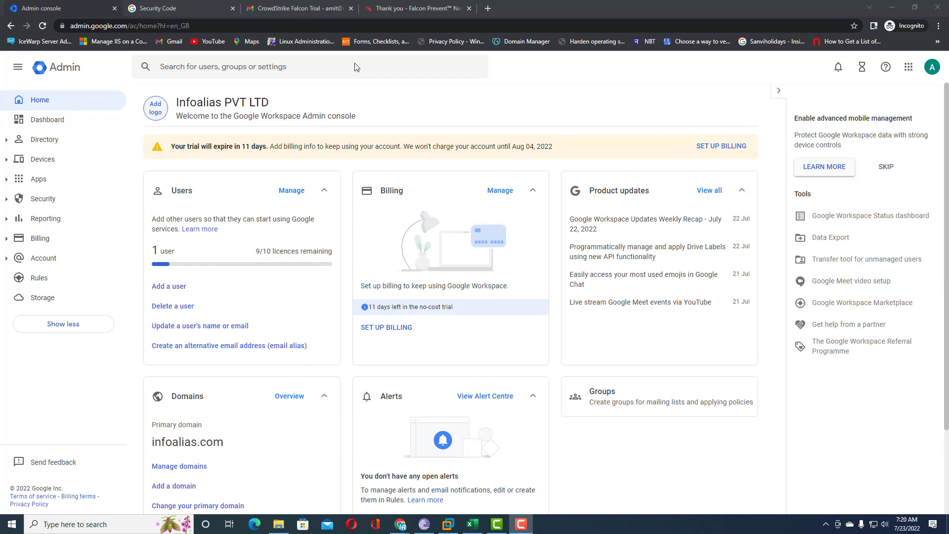
Step: Go to Security > Authentication > Password management in the Admin console sidebar
{"action": "left_click", "coordinate": [7, 200]}
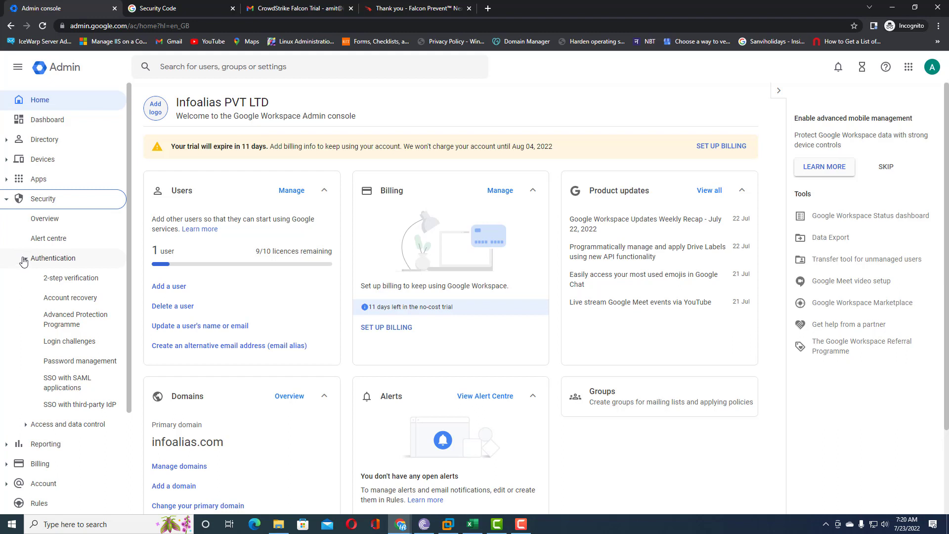
{"action": "left_click", "coordinate": [72, 365]}
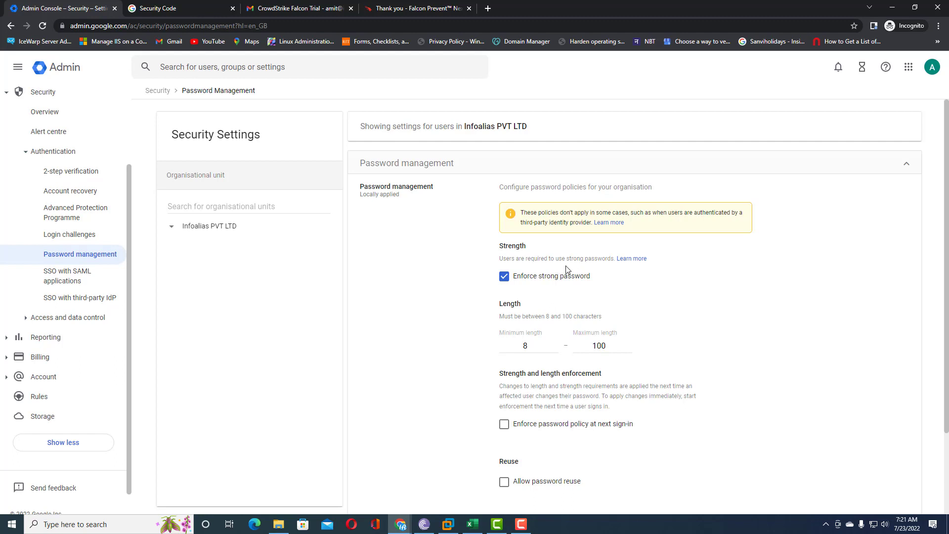
Step: Bring up the context menu on the Strength setting's Learn more help link
{"action": "right_click", "coordinate": [628, 258]}
Step: Open the strong-password help article in a new tab, view it, then head back
{"action": "left_click", "coordinate": [651, 262]}
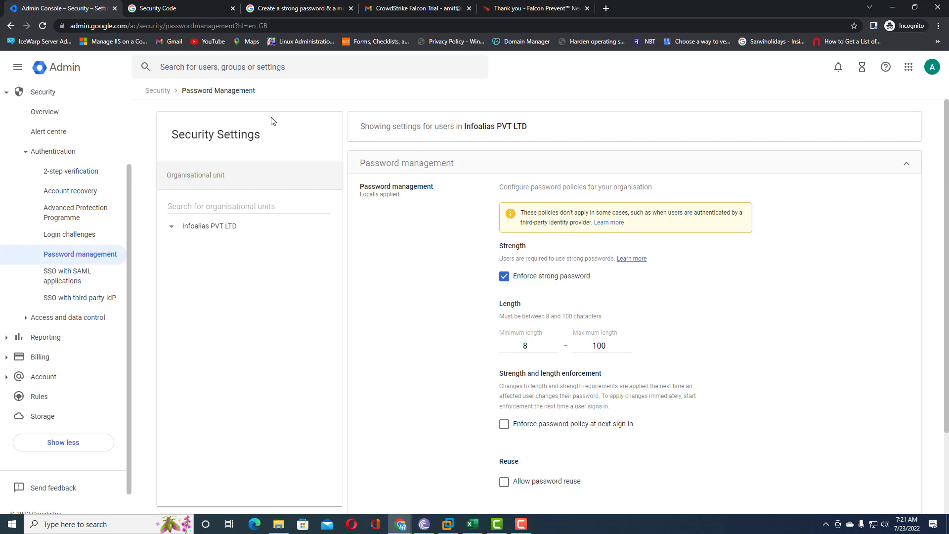
{"action": "left_click", "coordinate": [289, 8]}
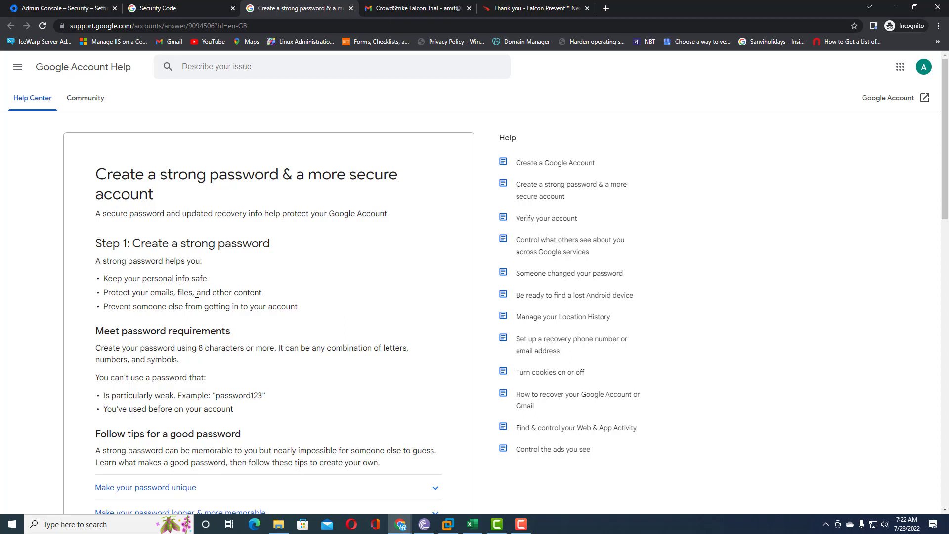
{"action": "left_click", "coordinate": [169, 8]}
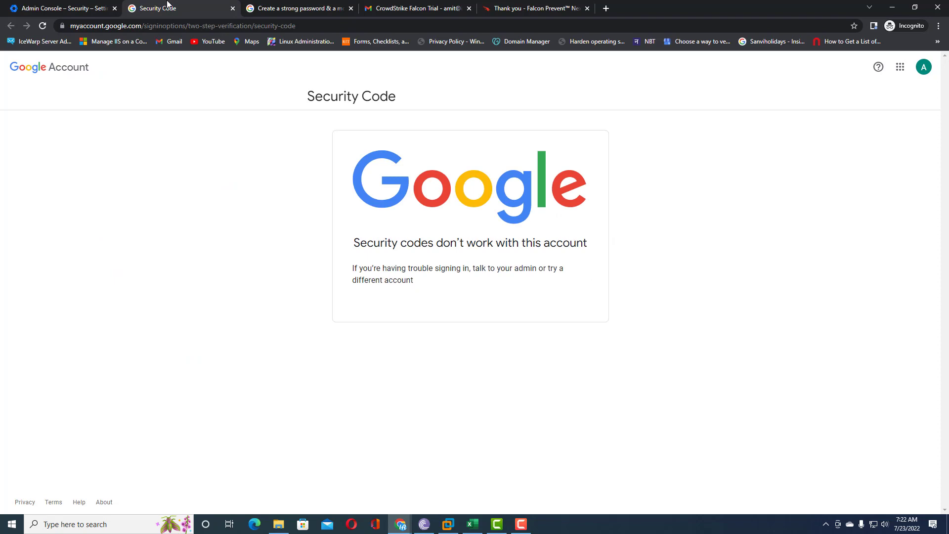
{"action": "left_click", "coordinate": [249, 7]}
Step: Return to the Admin Console – Security tab showing Password management
{"action": "left_click", "coordinate": [77, 9]}
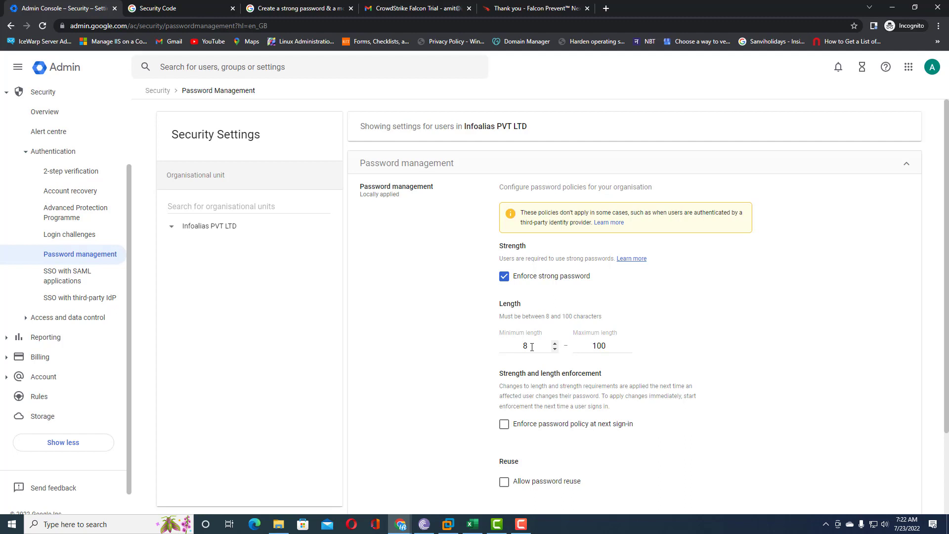
Step: Set the minimum password length to 10, replacing the original 8
{"action": "left_click_drag", "start_coordinate": [532, 347], "coordinate": [514, 347]}
{"action": "type", "text": "7"}
{"action": "left_click", "coordinate": [463, 362]}
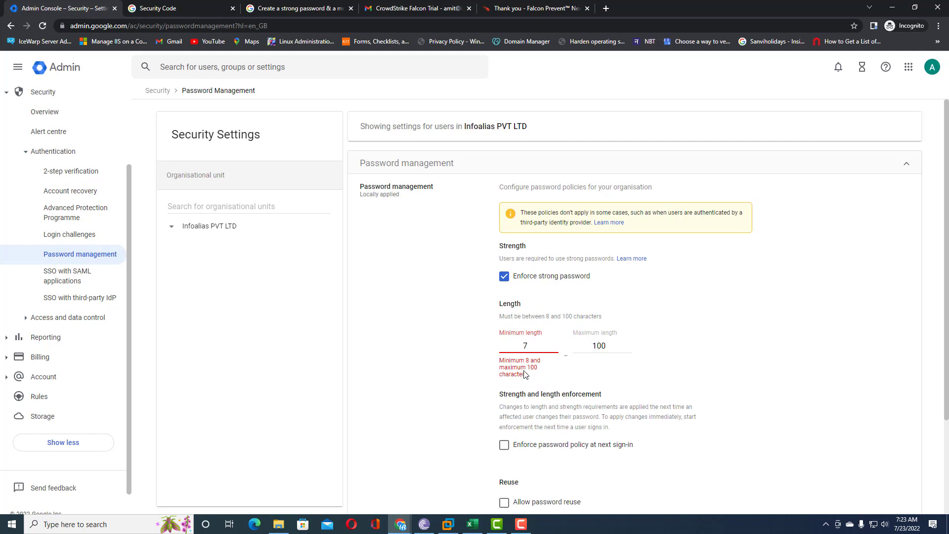
{"action": "left_click_drag", "start_coordinate": [544, 346], "coordinate": [492, 349]}
{"action": "type", "text": "8"}
{"action": "left_click_drag", "start_coordinate": [614, 345], "coordinate": [503, 349]}
{"action": "type", "text": "10"}
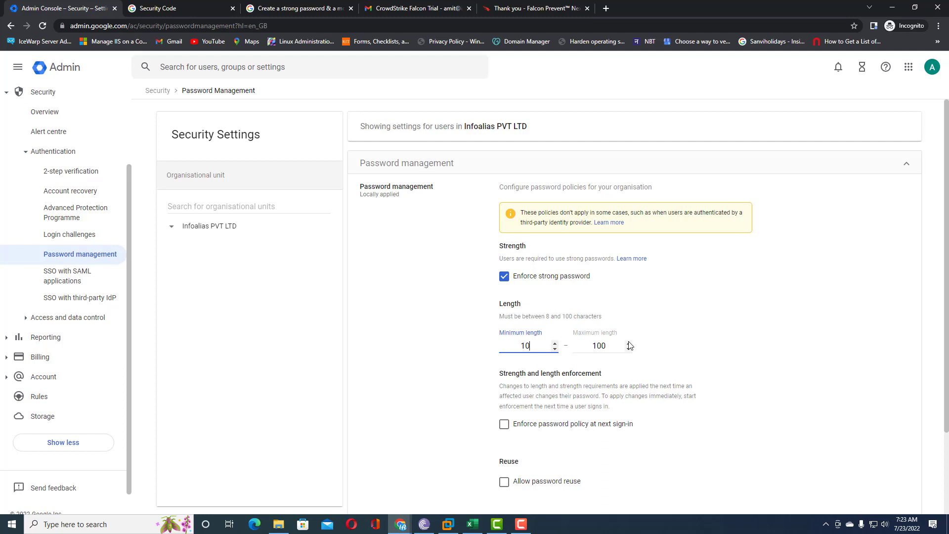
Step: Clear the existing maximum password length value of 100
{"action": "left_click", "coordinate": [613, 345]}
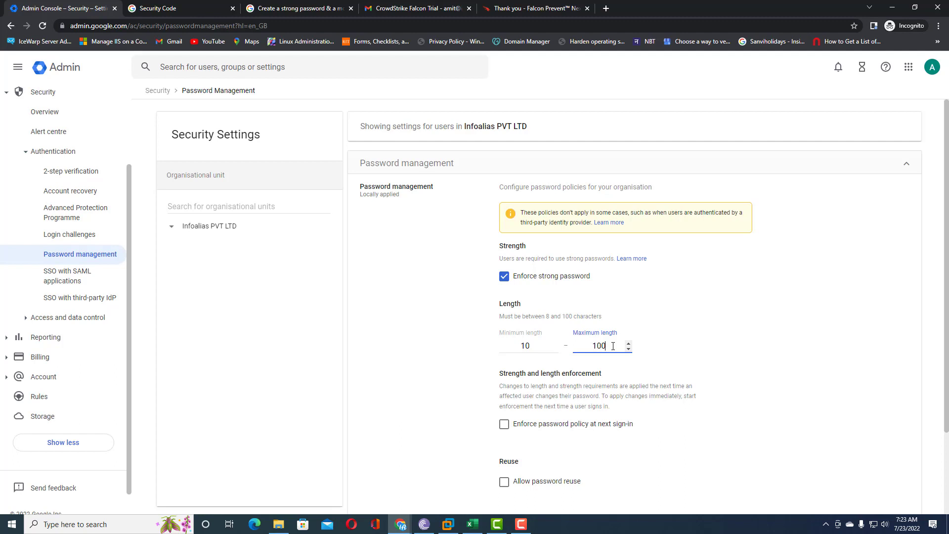
{"action": "key", "text": "BackSpace"}
{"action": "type", "text": "2"}
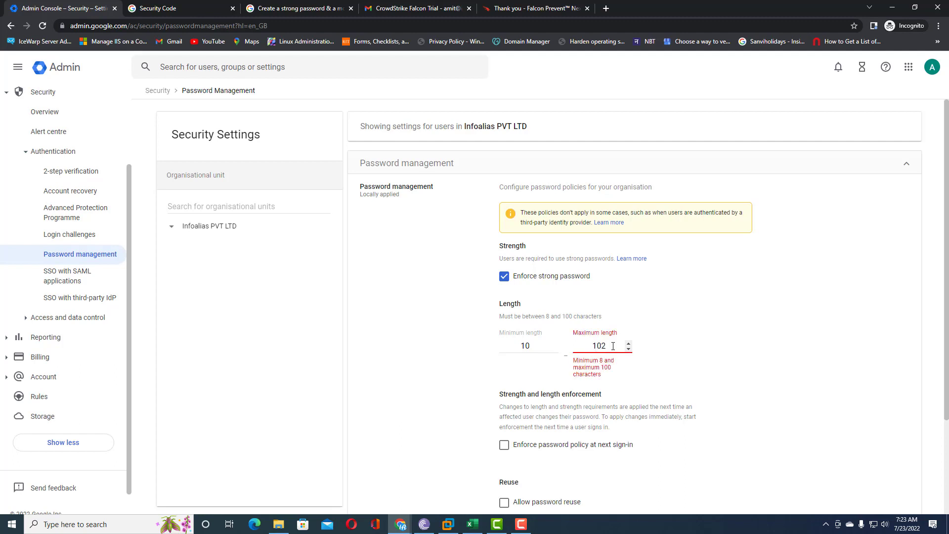
{"action": "key", "text": "BackSpace"}
{"action": "key", "text": "BackSpace"}
{"action": "key", "text": "BackSpace"}
{"action": "type", "text": "1"}
{"action": "key", "text": "BackSpace"}
Step: Set maximum length to 15, enforce the policy at next sign-in, and allow password reuse
{"action": "type", "text": "15"}
{"action": "left_click", "coordinate": [700, 334]}
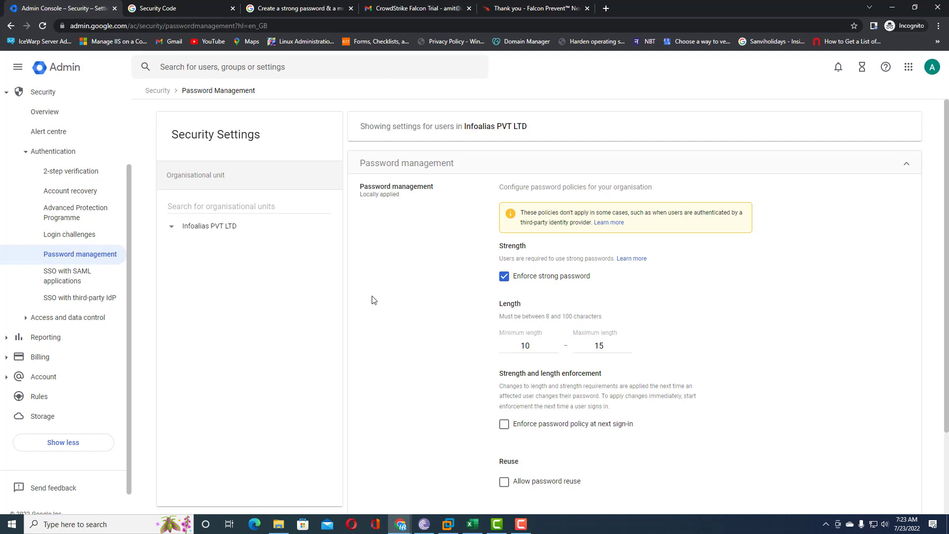
{"action": "left_click", "coordinate": [504, 426]}
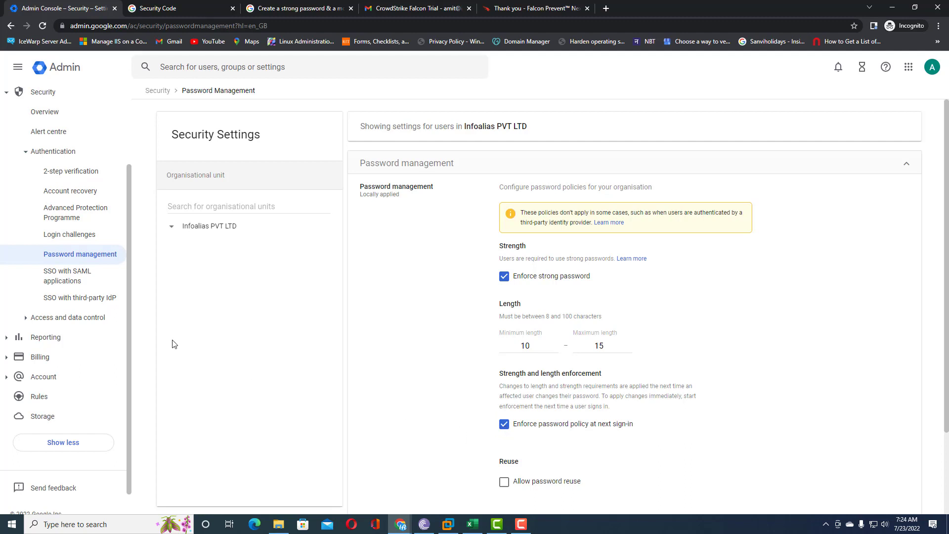
{"action": "left_click", "coordinate": [503, 483]}
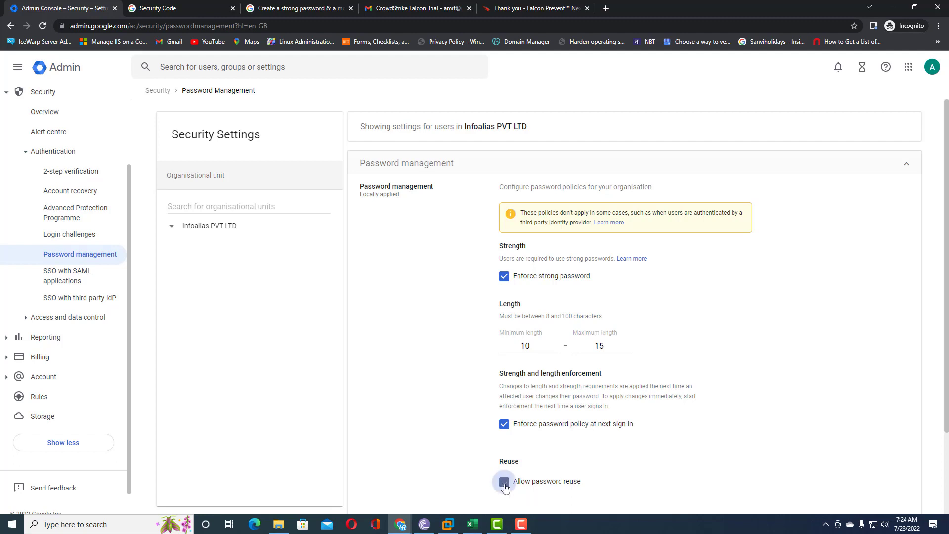
{"action": "scroll", "coordinate": [633, 297], "scroll_direction": "down", "scroll_amount": 2}
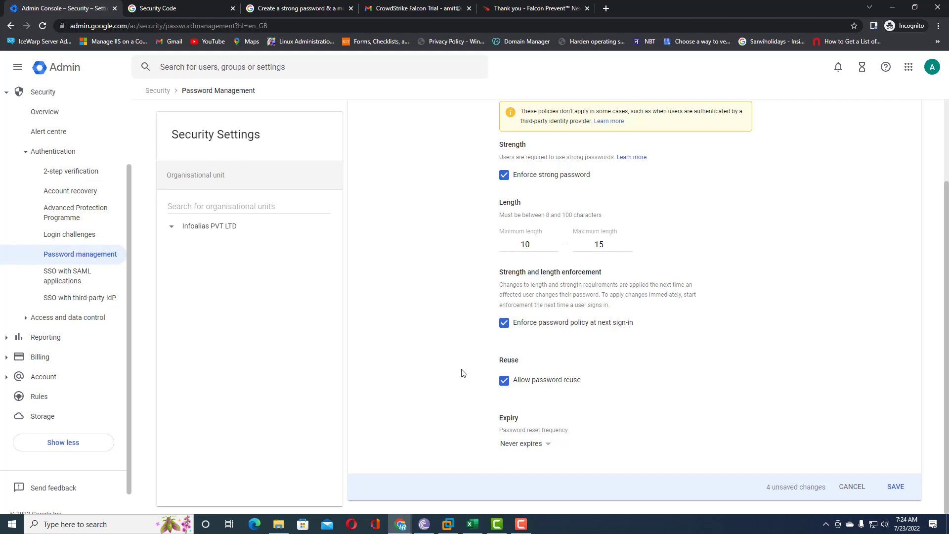
Step: Disallow password reuse and set password expiry to 90 days
{"action": "left_click", "coordinate": [502, 383]}
{"action": "left_click", "coordinate": [527, 445]}
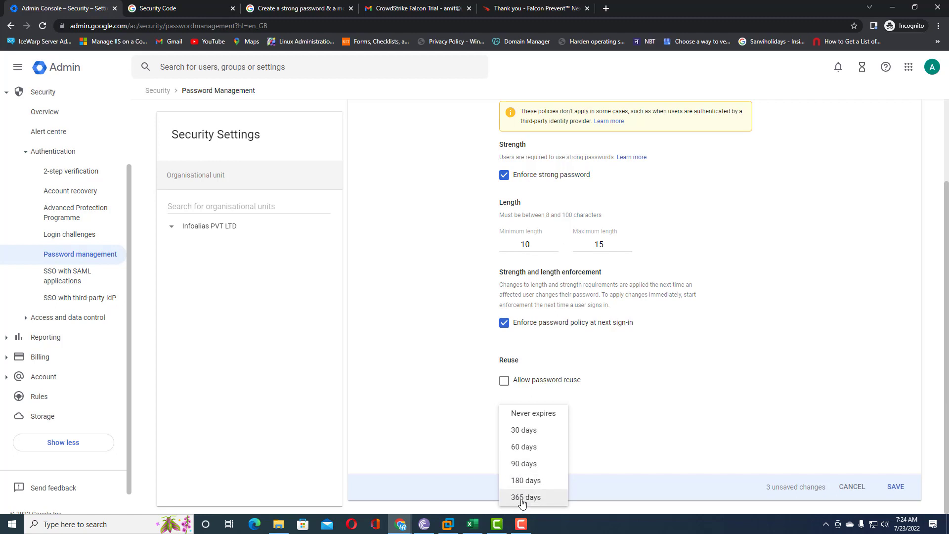
{"action": "left_click", "coordinate": [452, 452]}
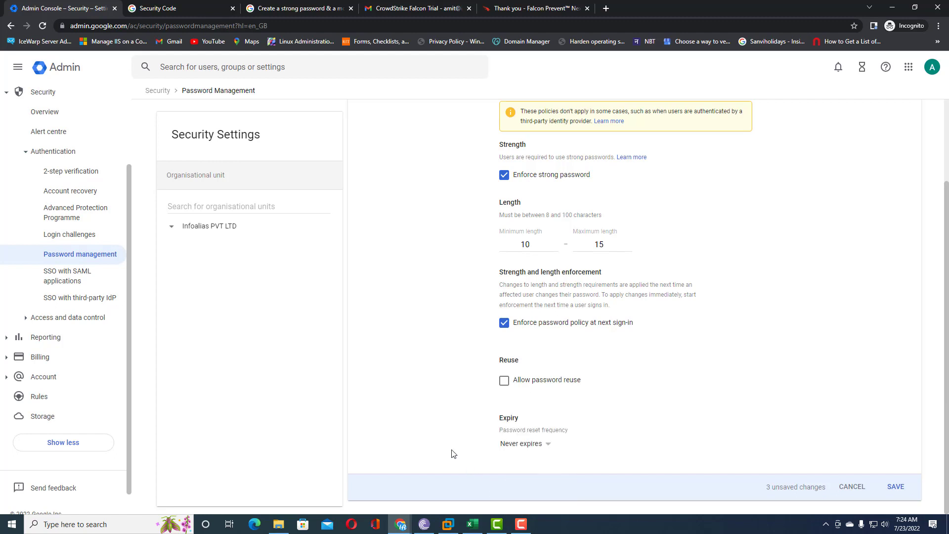
{"action": "left_click", "coordinate": [527, 446]}
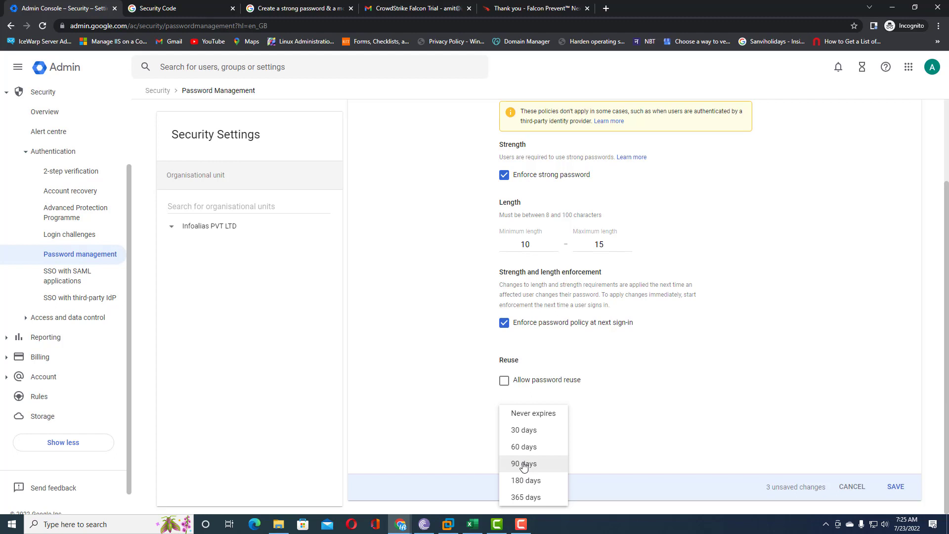
{"action": "left_click", "coordinate": [524, 464]}
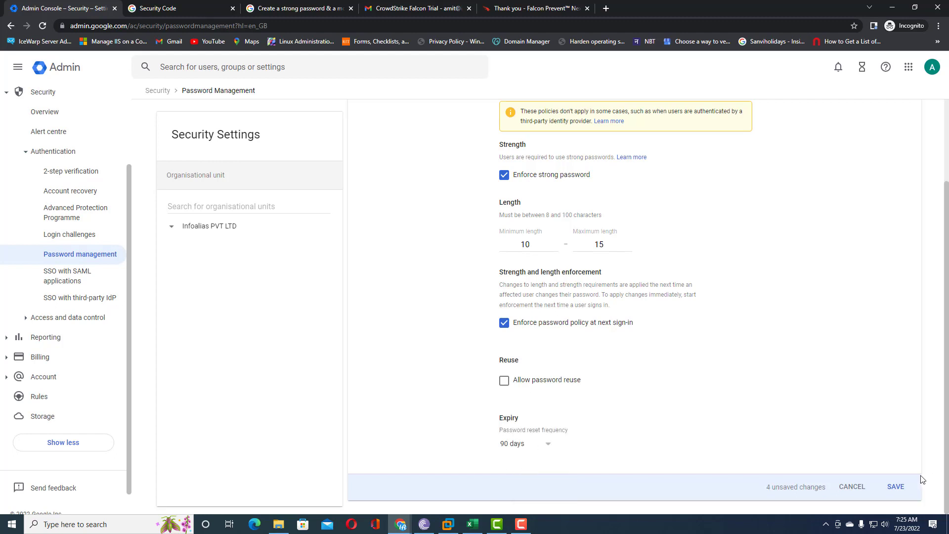
Step: Save the updated password policy with its 4 changes
{"action": "scroll", "coordinate": [942, 467], "scroll_direction": "up", "scroll_amount": 3}
{"action": "scroll", "coordinate": [946, 504], "scroll_direction": "down", "scroll_amount": 3}
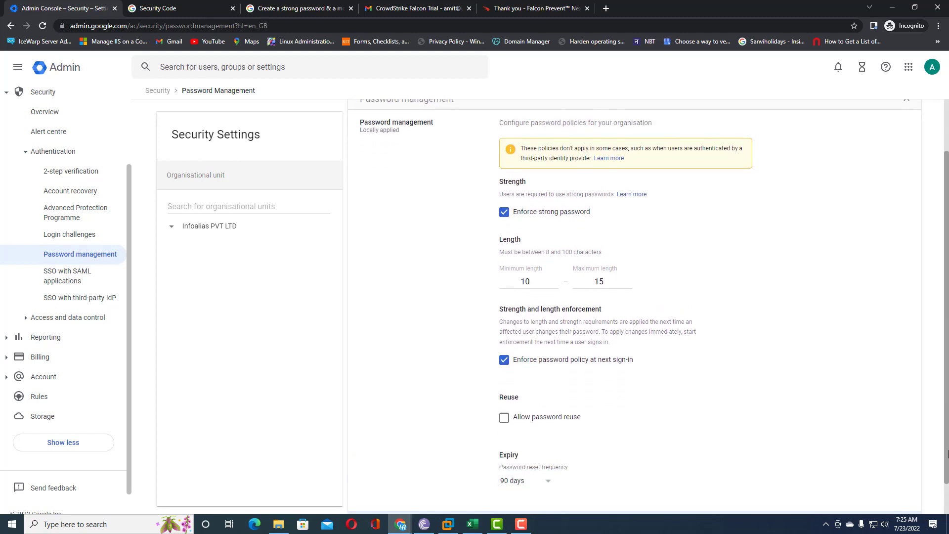
{"action": "left_click", "coordinate": [897, 488]}
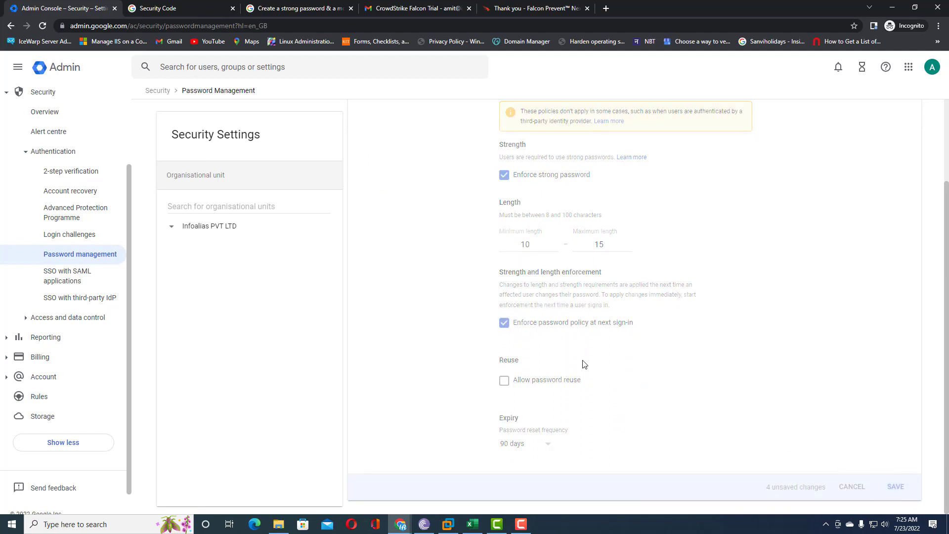